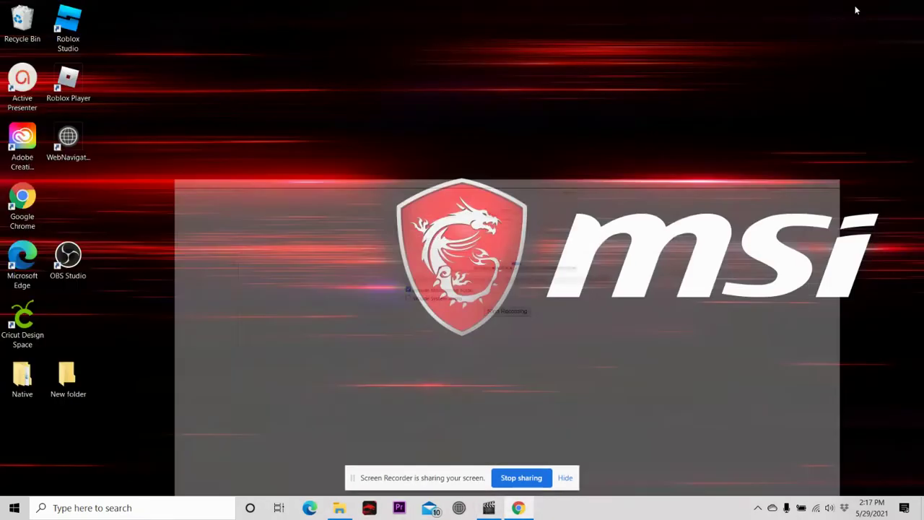
Launch Google Chrome from its desktop shortcut.
double_click(20, 205)
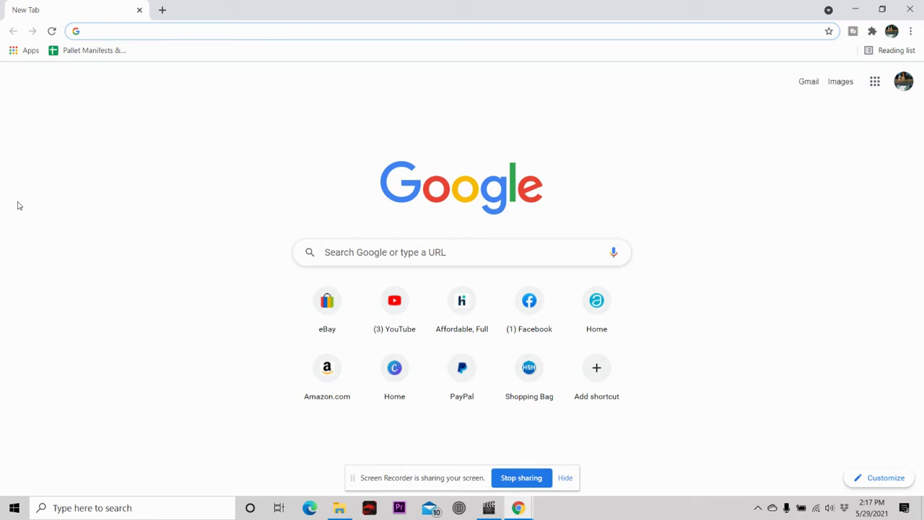
Load dafont.com in Chrome's address bar, fixing the mistyped letters.
text(dsa)
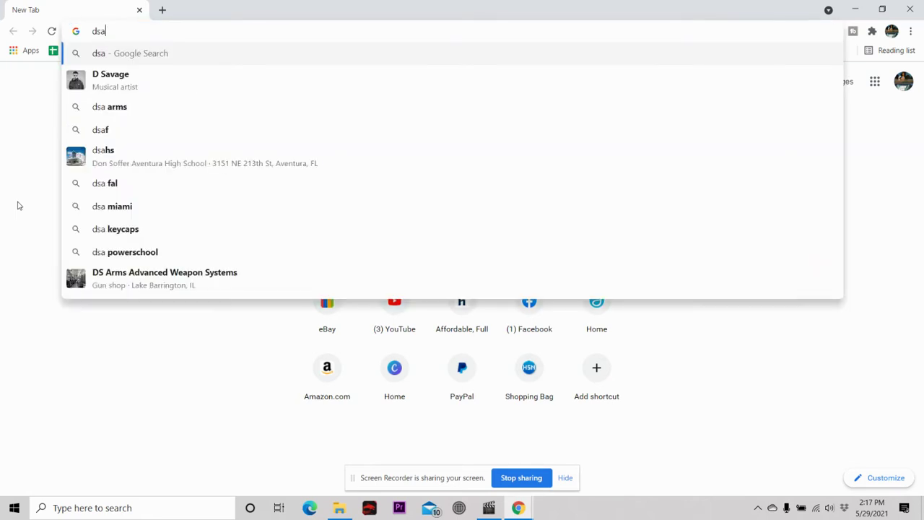
key(BackSpace)
key(BackSpace)
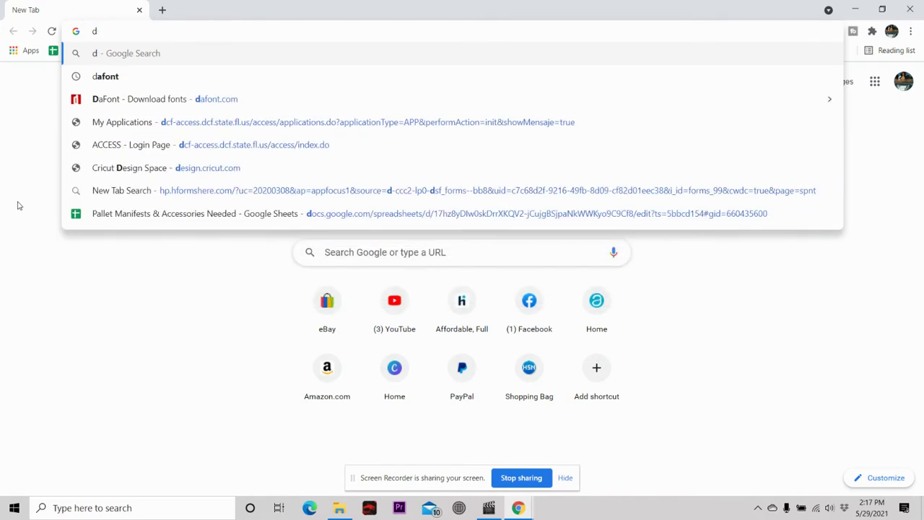
text(afont.c)
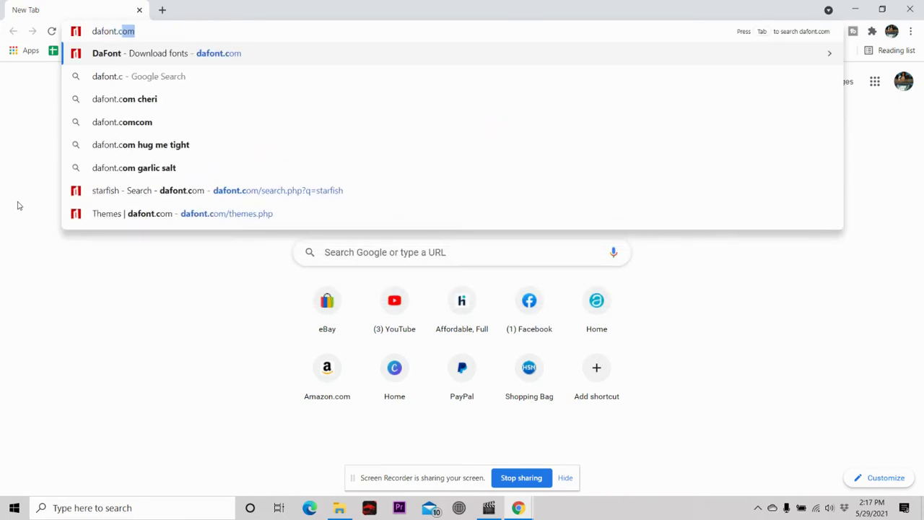
text(om)
key(Return)
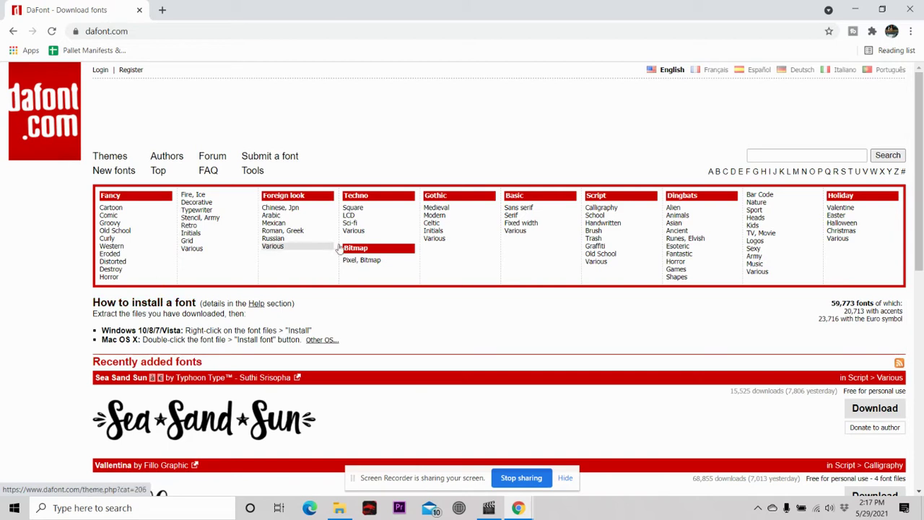
Search DaFont for 'starfish' and browse the six matching fonts.
click(755, 155)
text(starf)
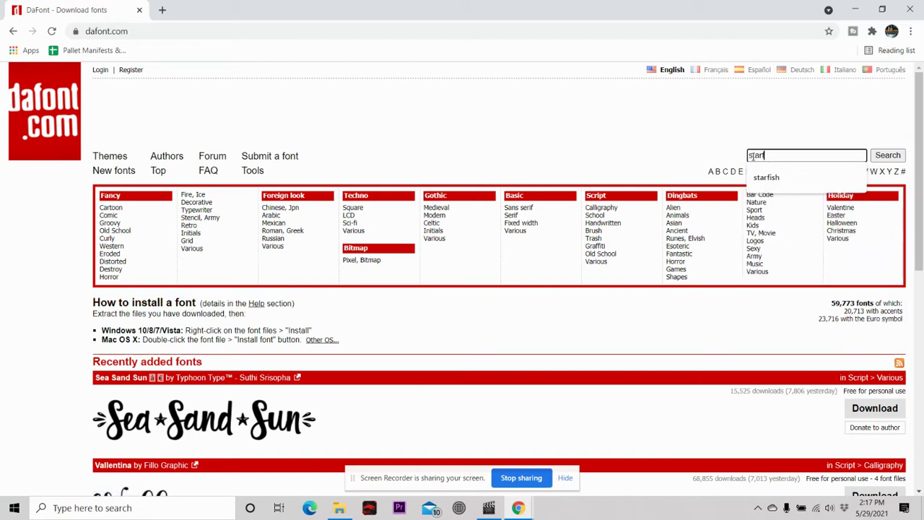
text(ish)
key(Return)
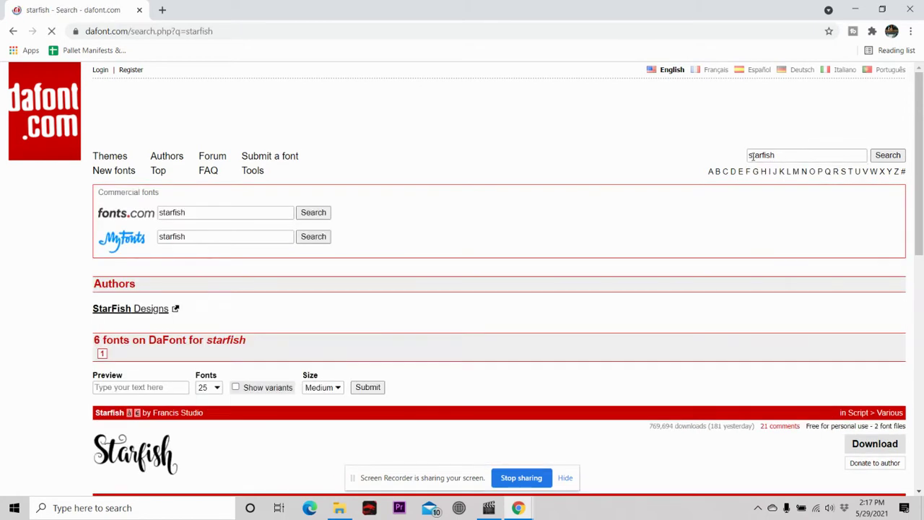
scroll(596, 292, down, 3)
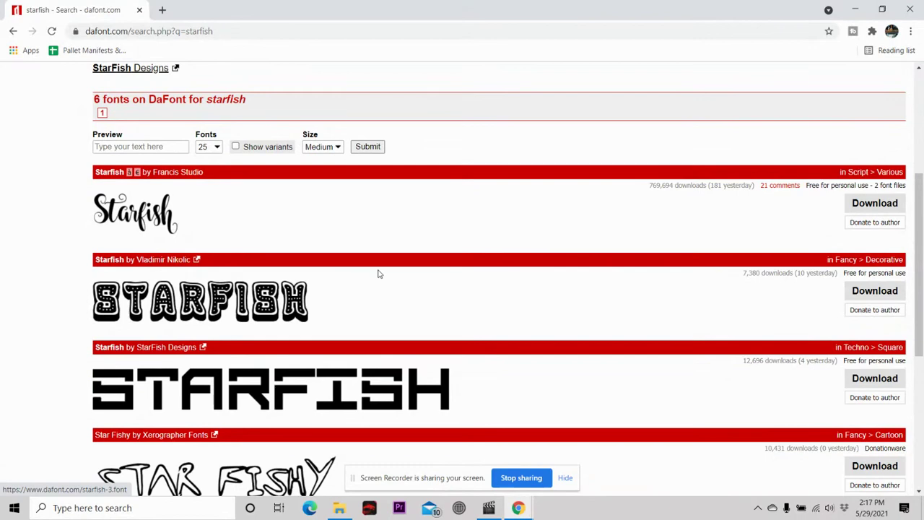
scroll(443, 229, down, 1)
scroll(443, 230, down, 3)
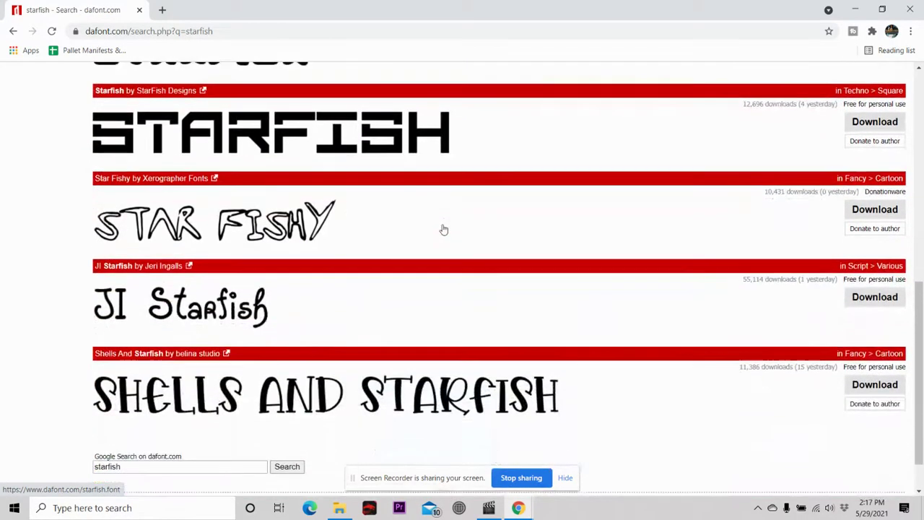
scroll(444, 225, up, 2)
scroll(443, 225, up, 1)
scroll(443, 228, up, 1)
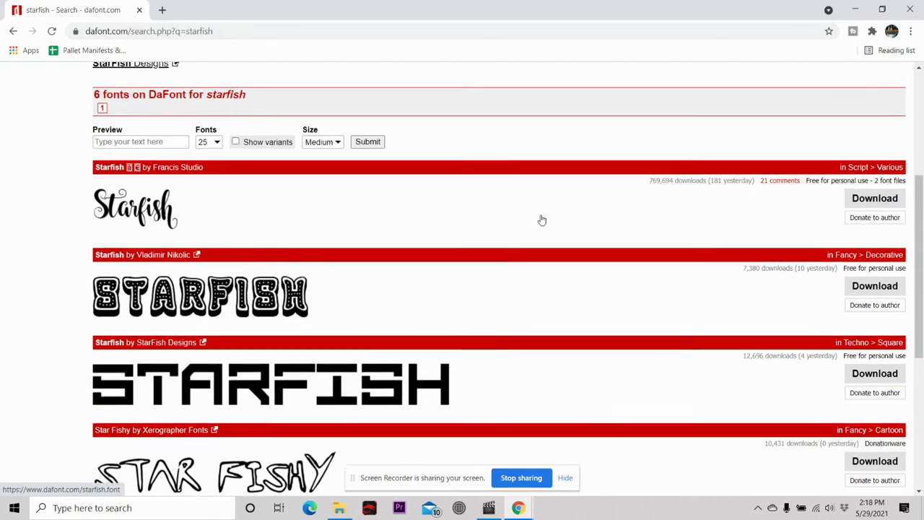
scroll(540, 219, up, 3)
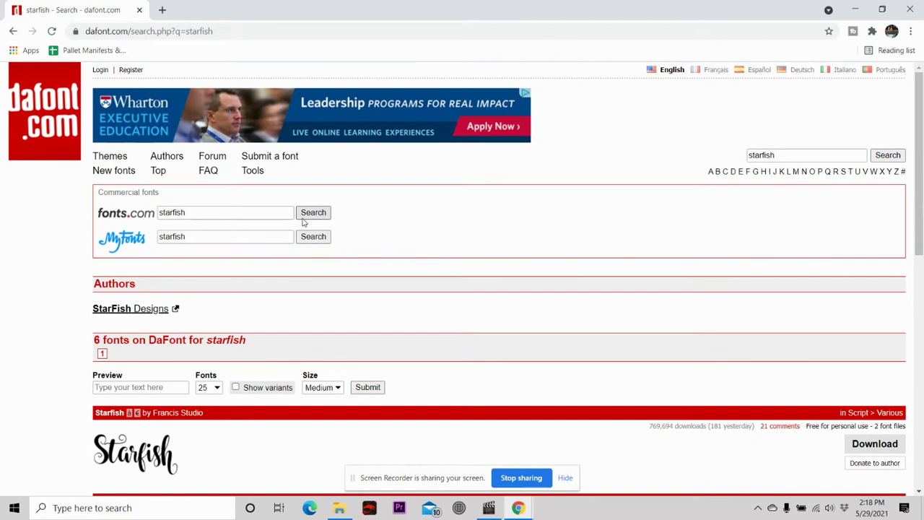
Browse the Christmas holiday fonts from DaFont's Themes list.
click(101, 158)
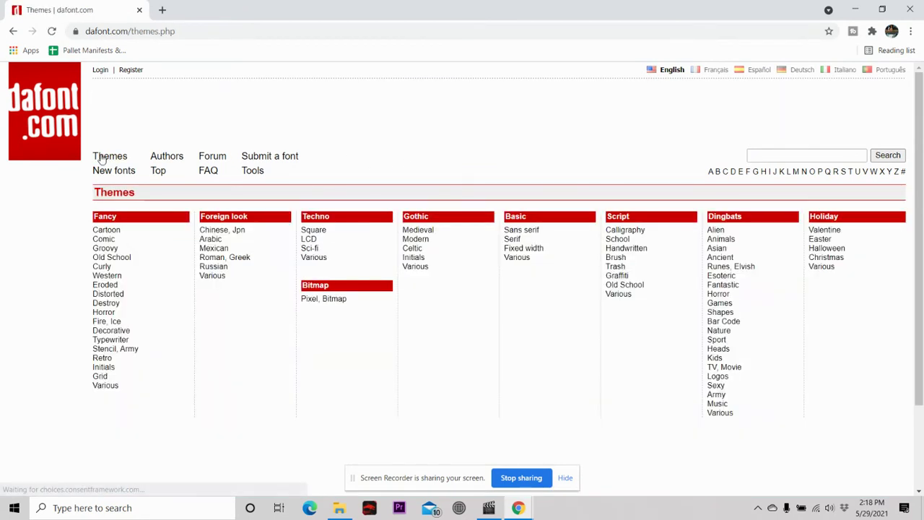
click(834, 259)
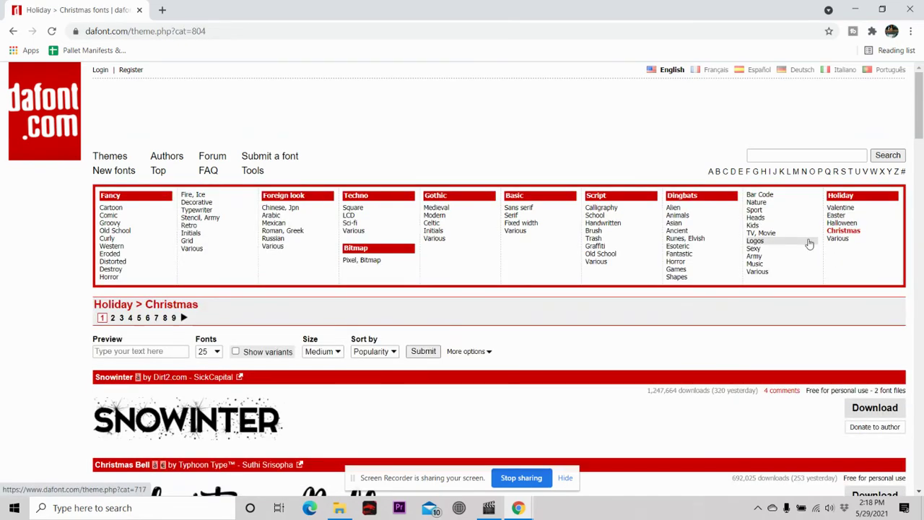
scroll(815, 244, down, 2)
scroll(812, 243, down, 3)
scroll(807, 242, down, 2)
scroll(807, 242, up, 1)
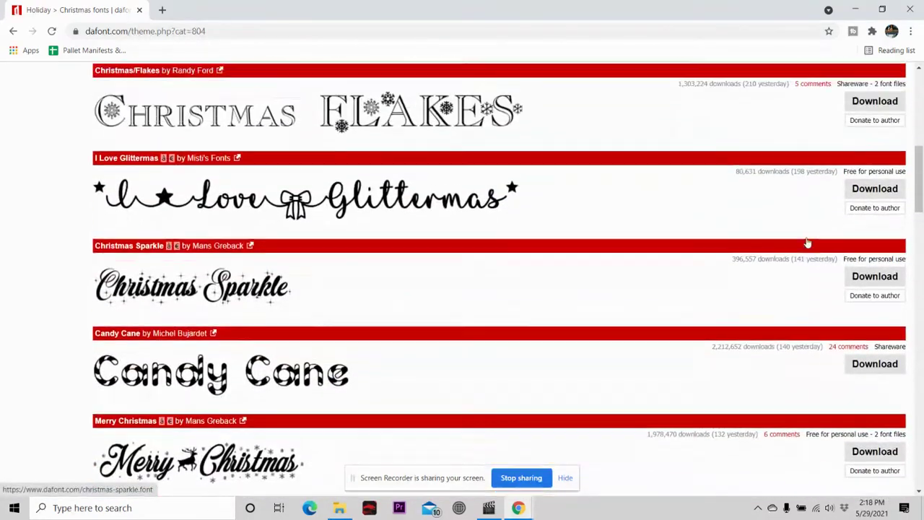
scroll(806, 241, up, 3)
scroll(806, 241, up, 3)
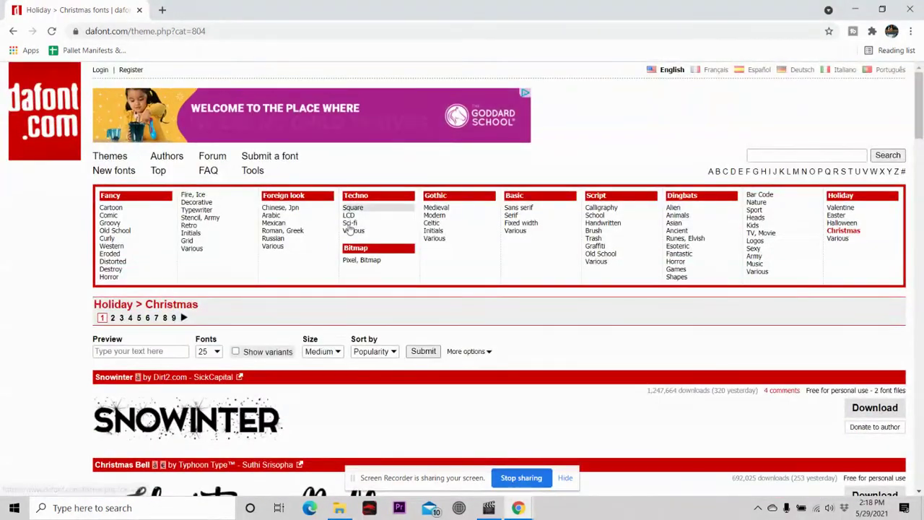
Go to the Comic fonts category and download Bouncy as bouncy_2.zip.
click(106, 216)
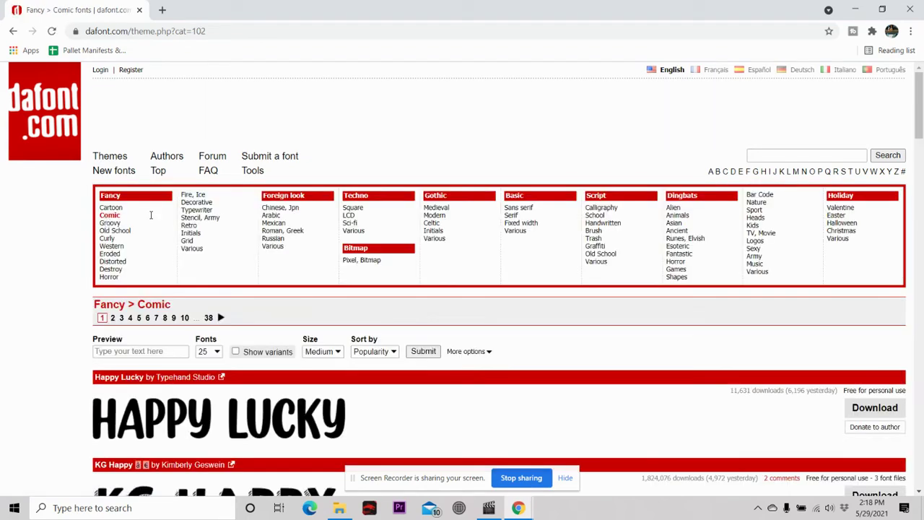
scroll(501, 327, down, 3)
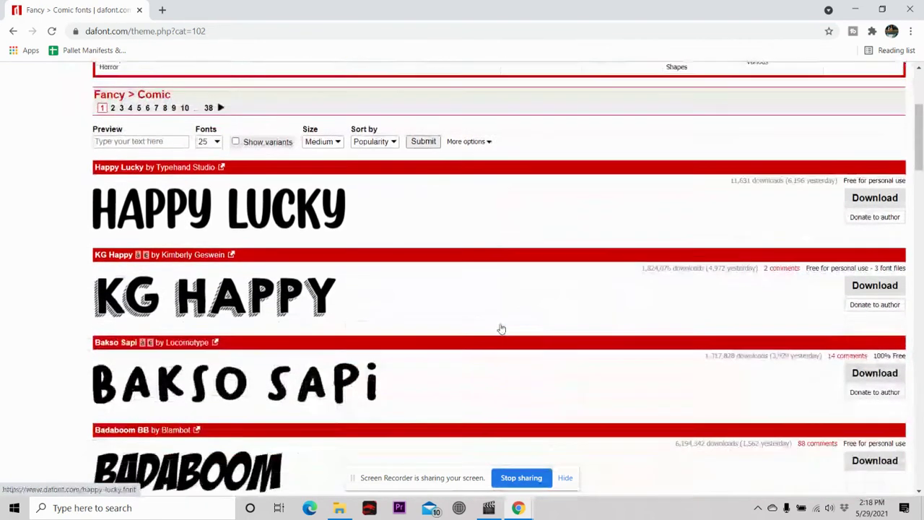
scroll(498, 326, down, 3)
scroll(499, 325, down, 2)
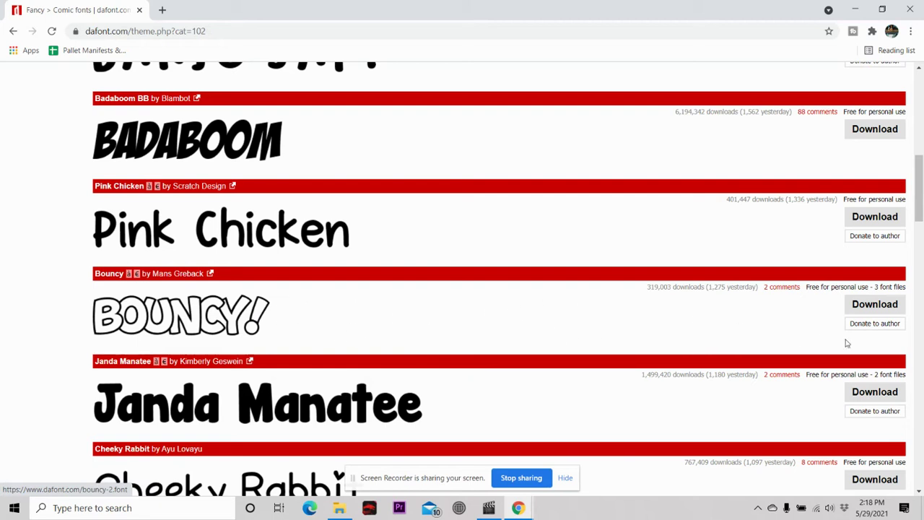
click(867, 310)
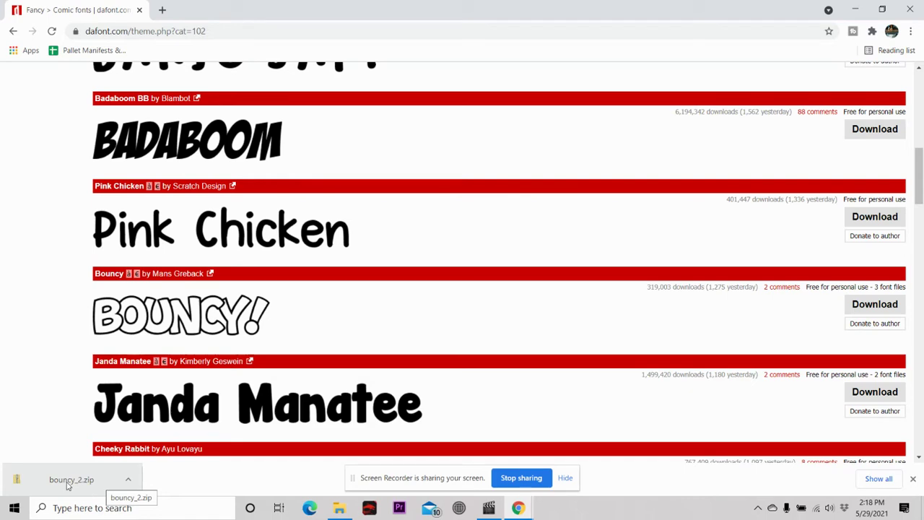
Install the Bouncy Black font from the downloaded bouncy_2 zip.
click(68, 483)
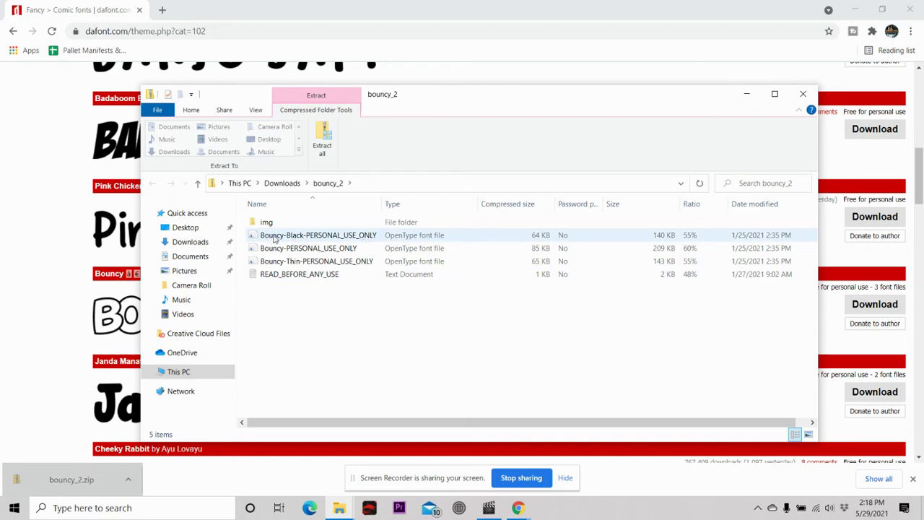
double_click(314, 236)
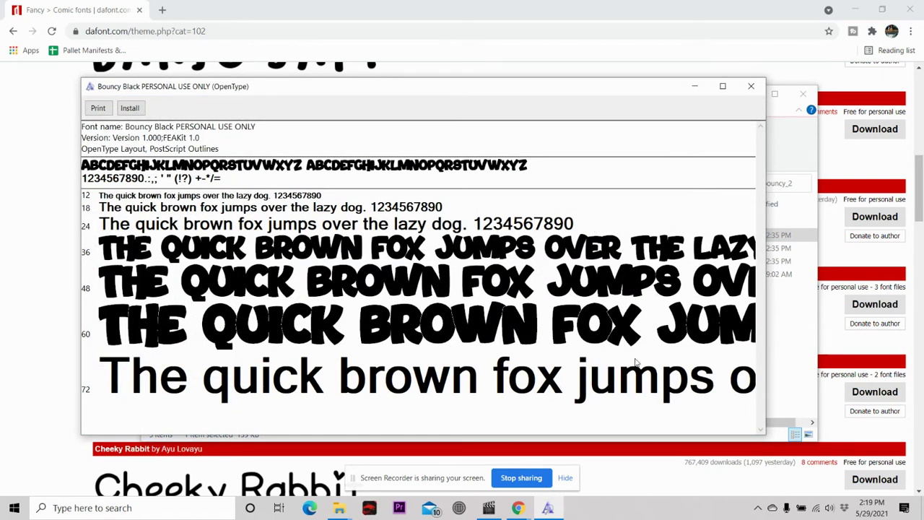
click(140, 109)
Minimize Font Viewer, File Explorer and Chrome to reveal the desktop.
click(696, 87)
click(749, 94)
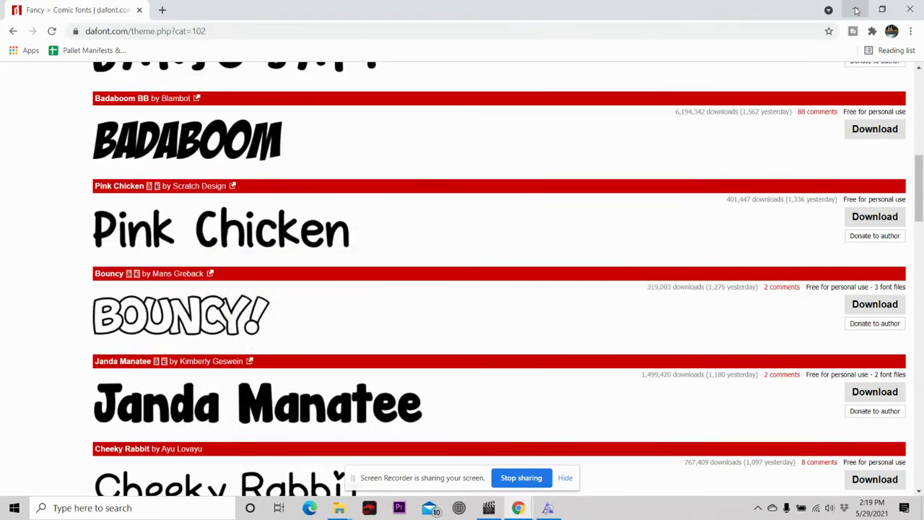
click(856, 10)
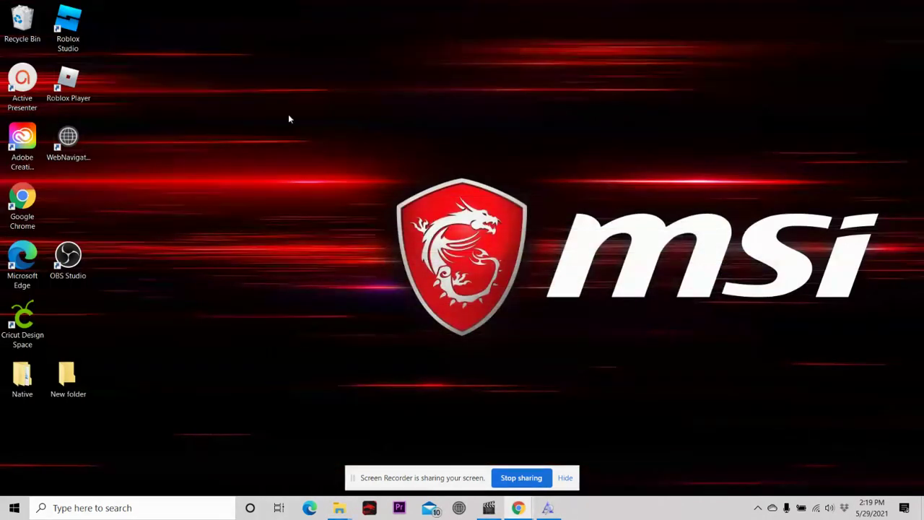
Launch Cricut Design Space maximized and start a New Project canvas.
double_click(31, 328)
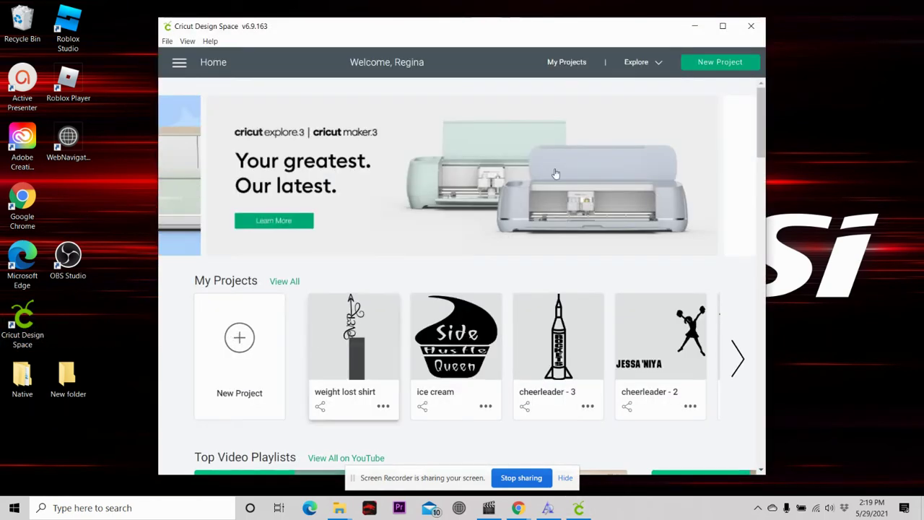
click(722, 26)
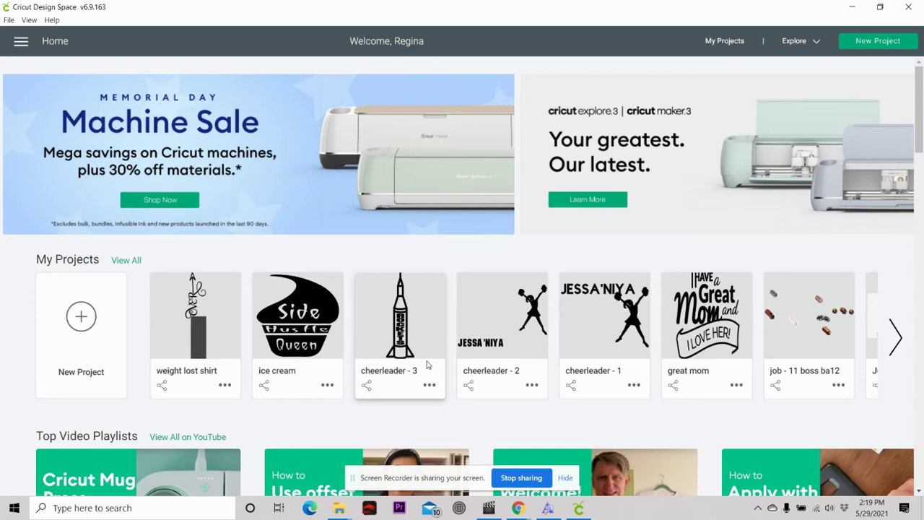
click(80, 329)
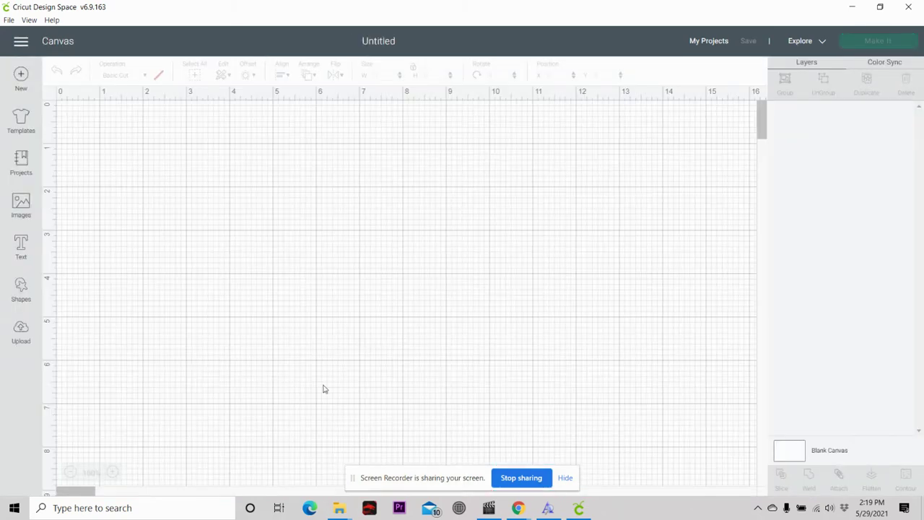
Add a text box and set its font to Bouncy from the font list.
click(21, 249)
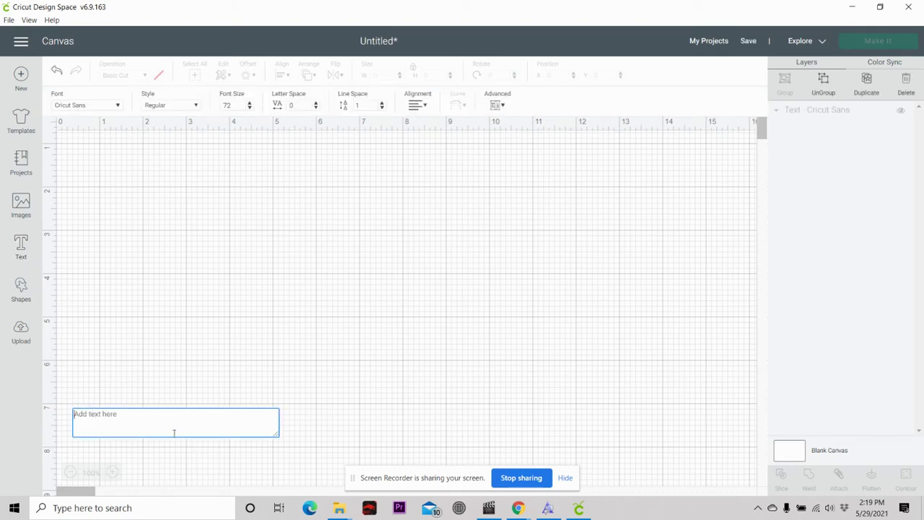
click(99, 106)
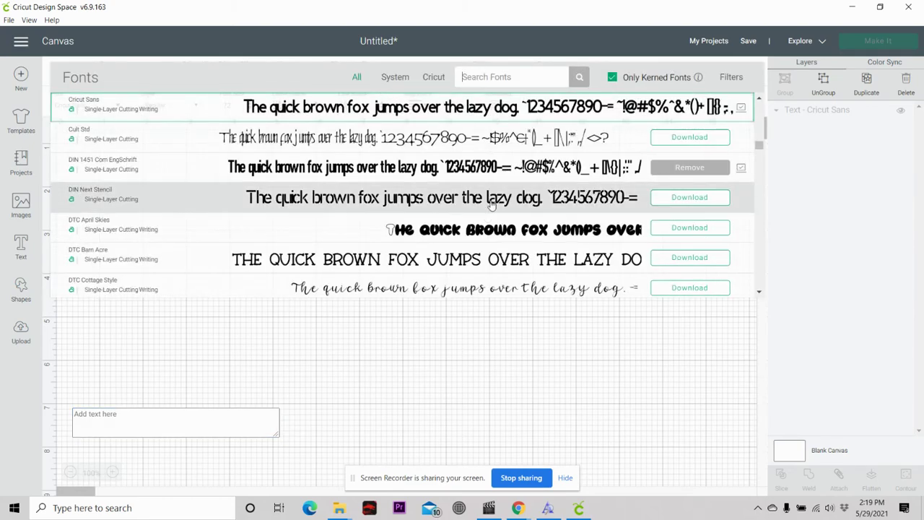
scroll(491, 202, down, 5)
scroll(490, 202, down, 3)
scroll(493, 205, down, 3)
scroll(492, 205, down, 2)
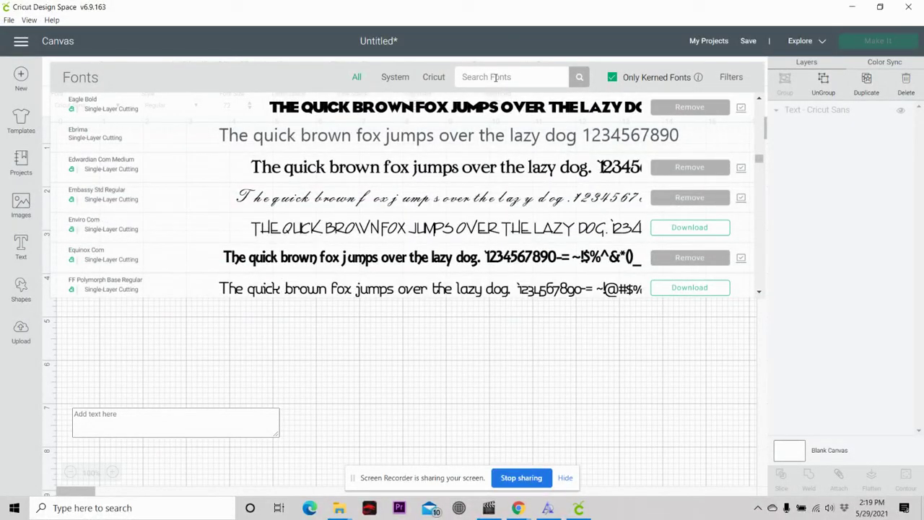
text(bouncy)
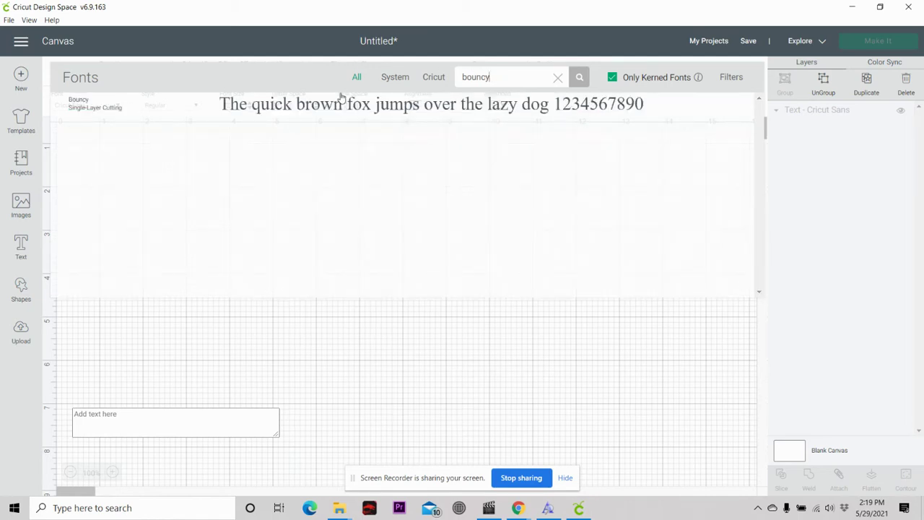
click(340, 99)
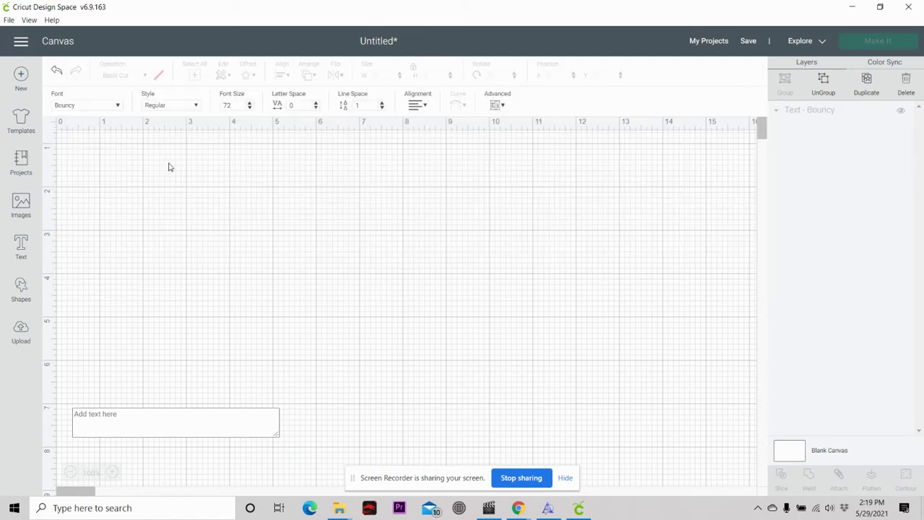
Type 'Subscribe' in the text box and enlarge it across the canvas.
click(99, 417)
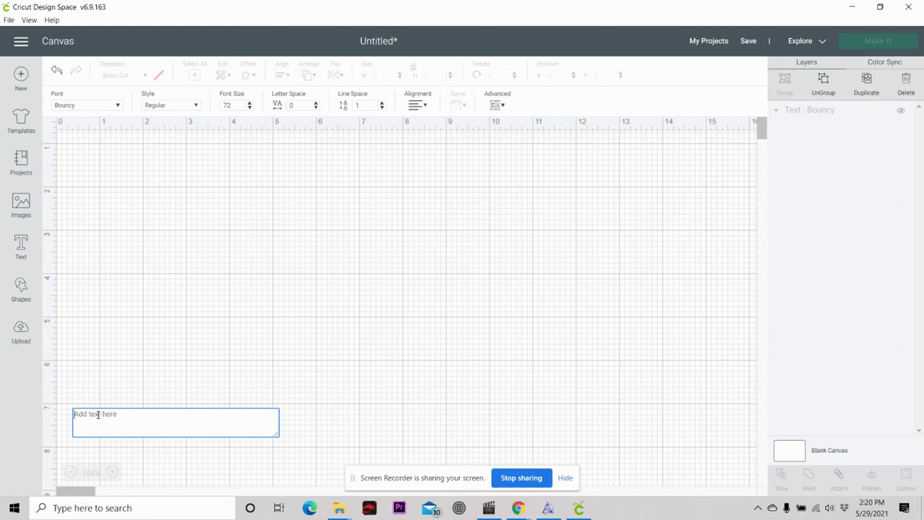
text(Sub)
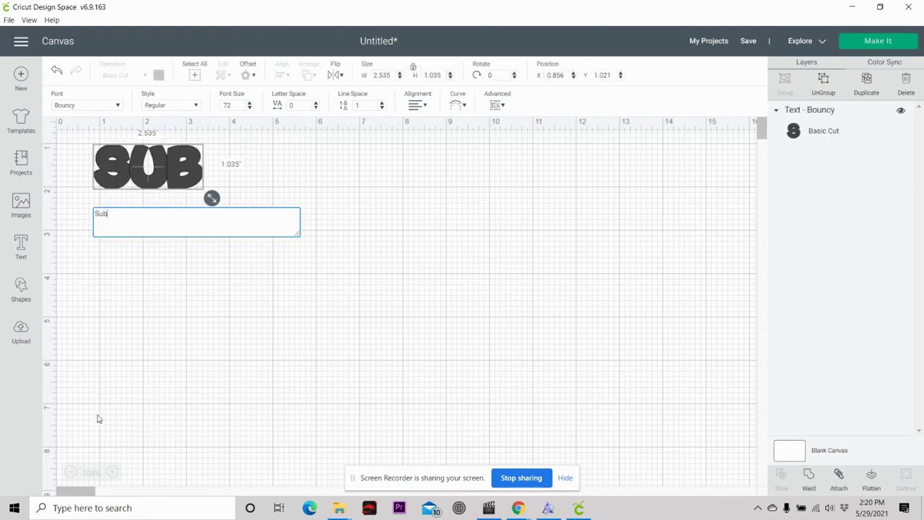
text(scr)
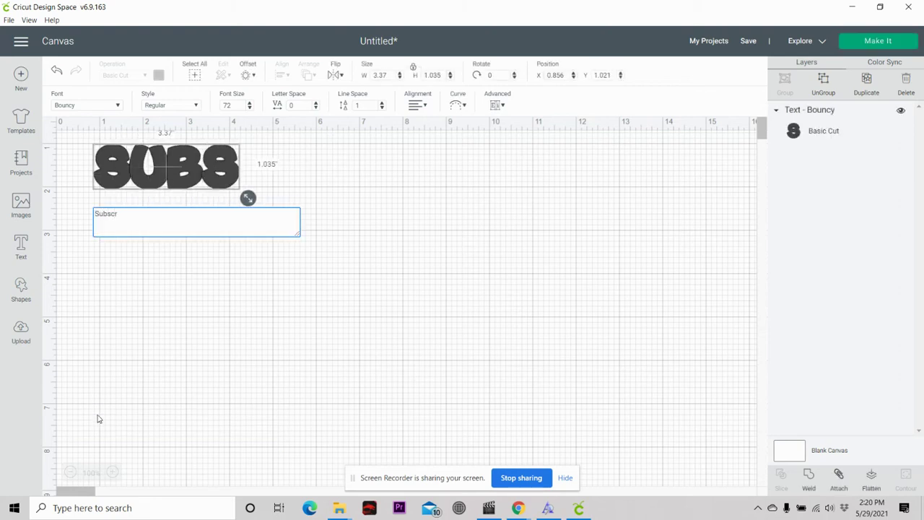
text(ibe)
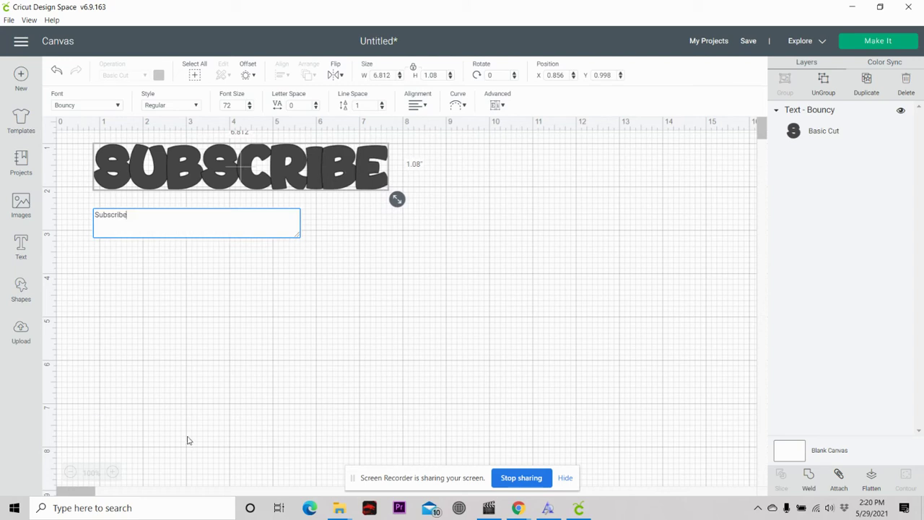
drag(398, 200, 474, 284)
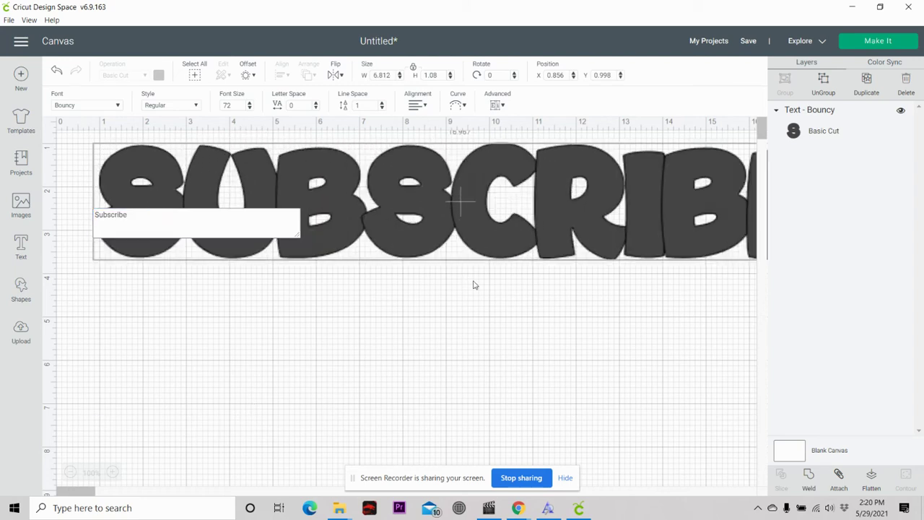
click(474, 284)
drag(480, 216, 442, 213)
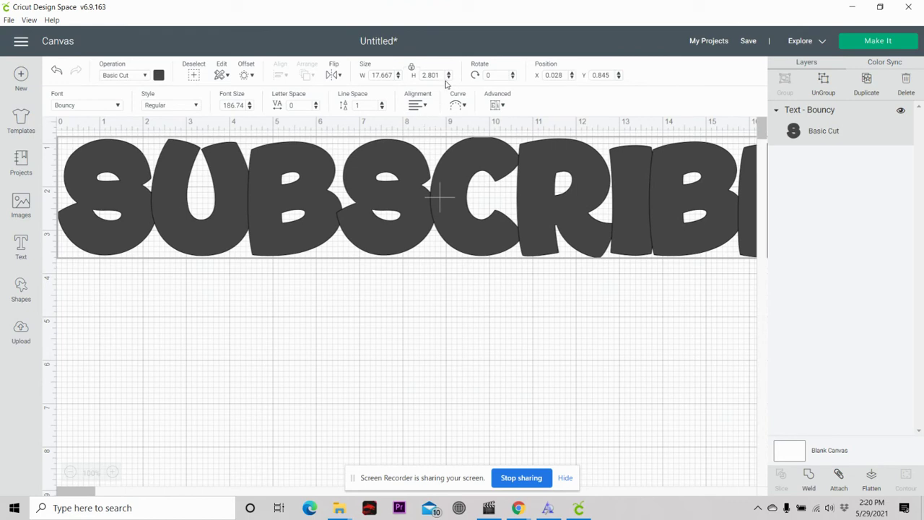
Color the text purple, set its height to 2 inches, and move it down-right.
click(159, 76)
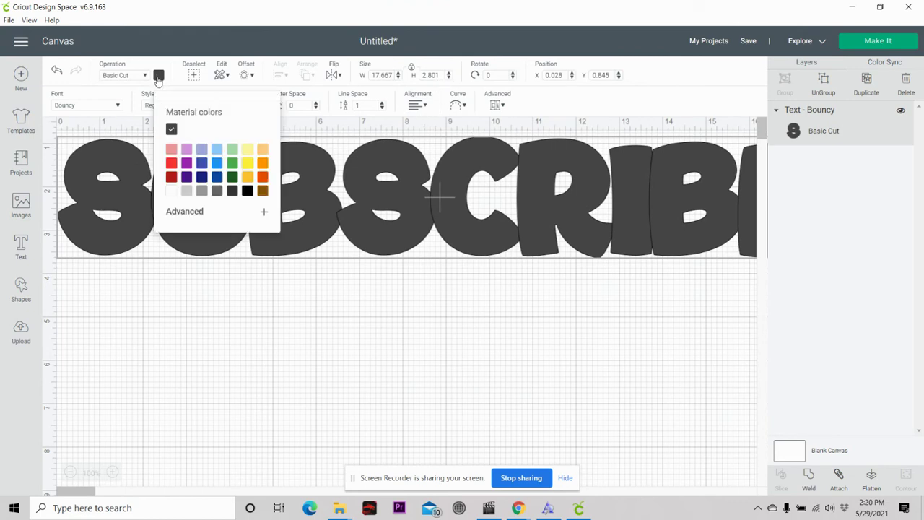
click(186, 177)
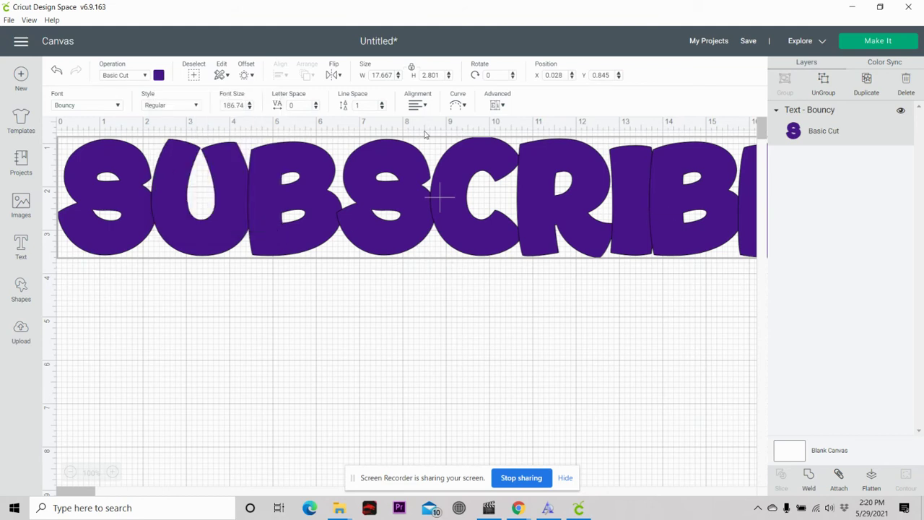
double_click(431, 75)
text(2)
key(Return)
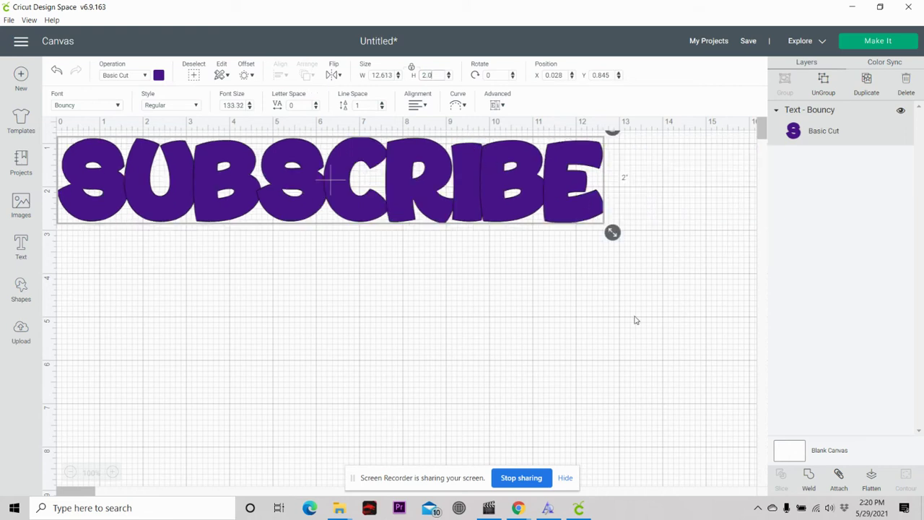
drag(340, 180, 380, 242)
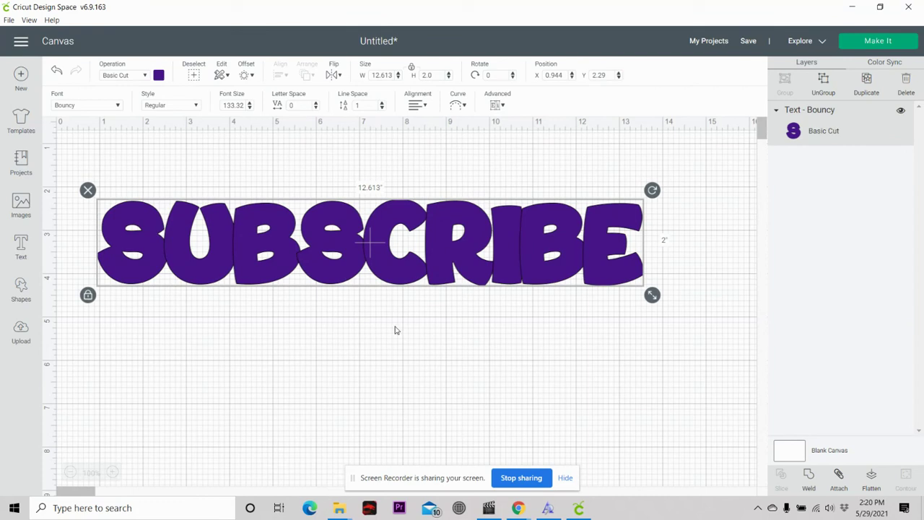